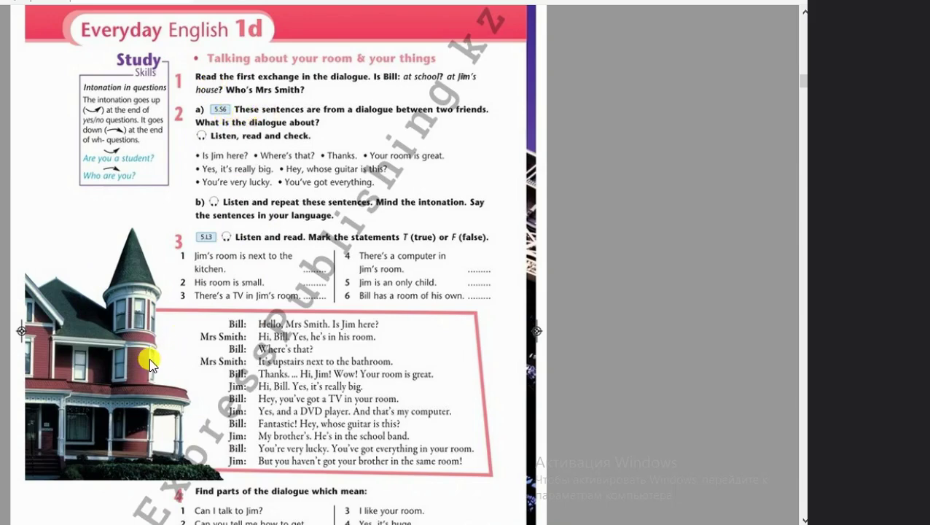
- Bring the answers document up beside the textbook and highlight the Ex 1 answers briefly
key(alt+Tab)
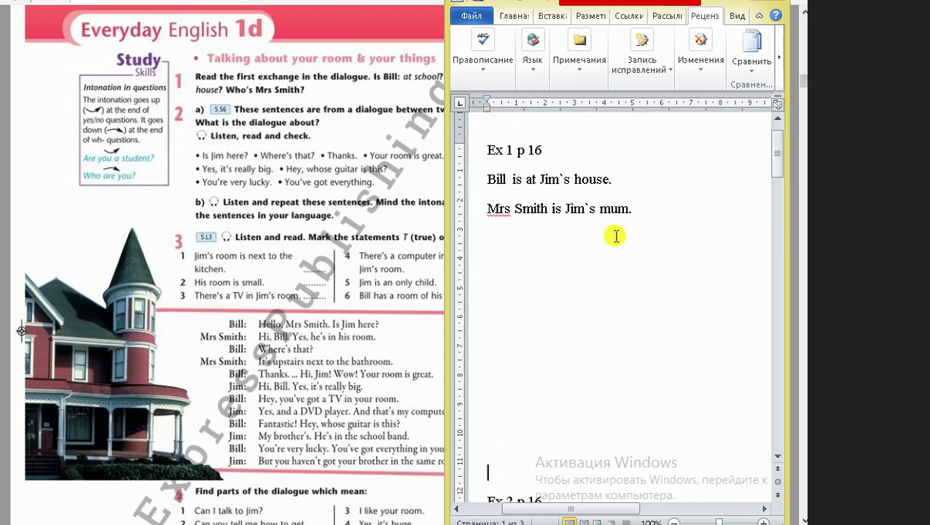
scroll(616, 236, up, 1)
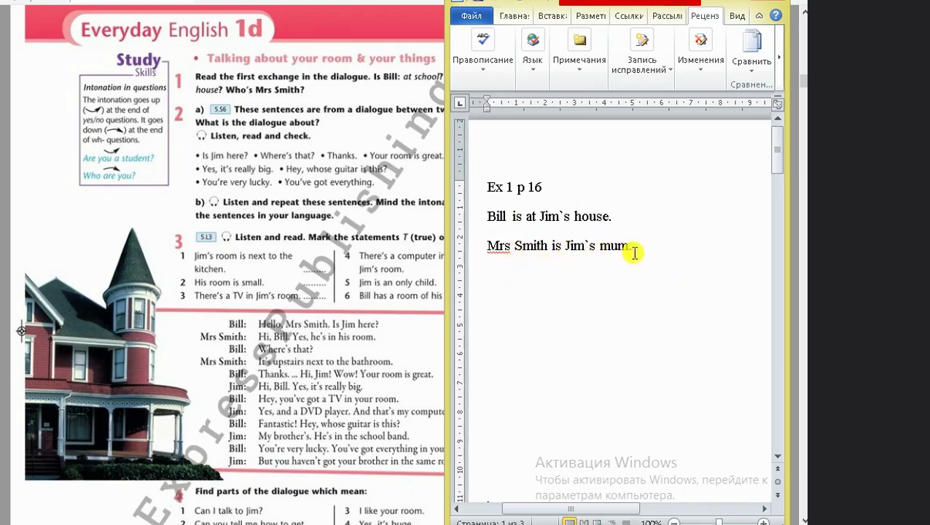
drag(621, 245, 488, 191)
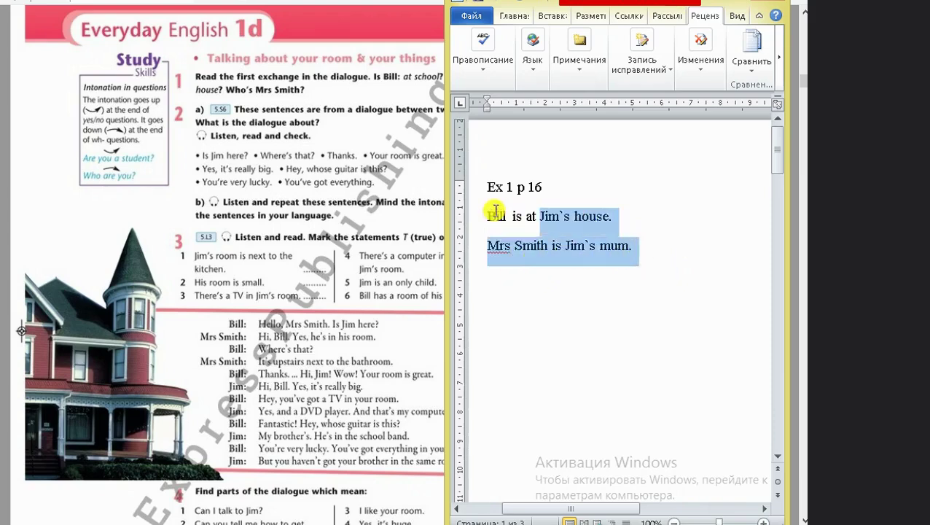
click(666, 303)
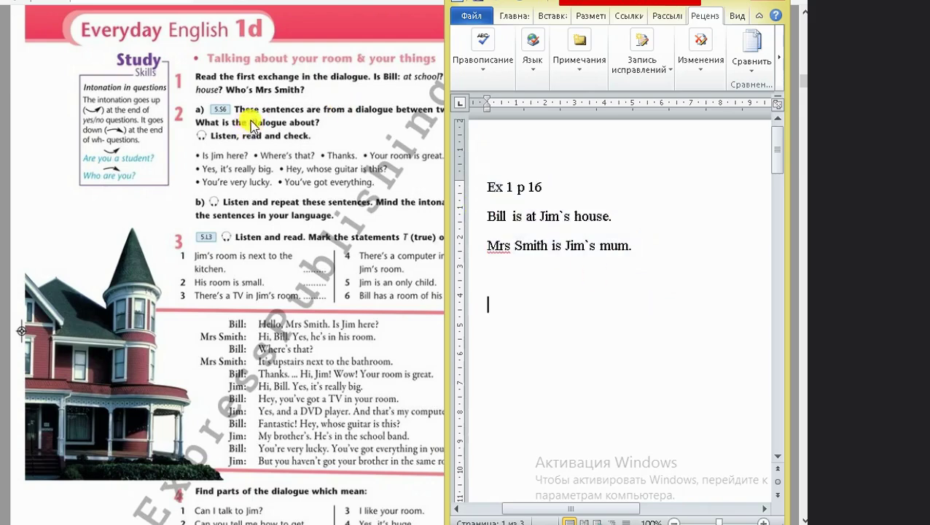
- Narrow the Word window to reveal more textbook, then show the Ex 2 p 16 a) answer
drag(443, 153, 484, 153)
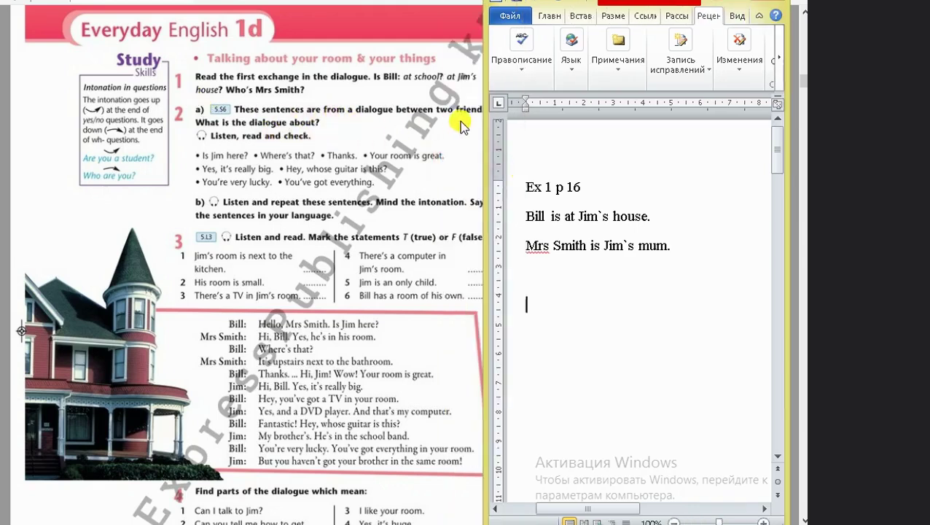
click(243, 124)
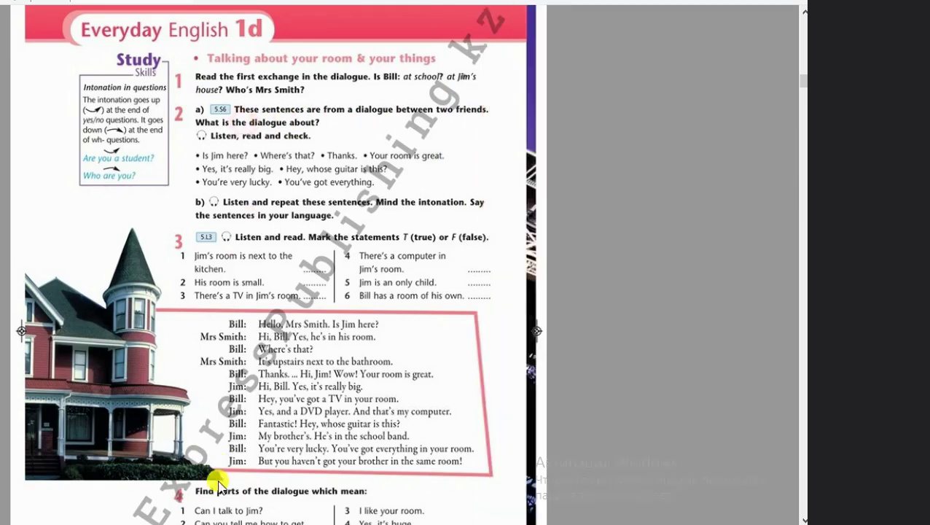
key(alt+Tab)
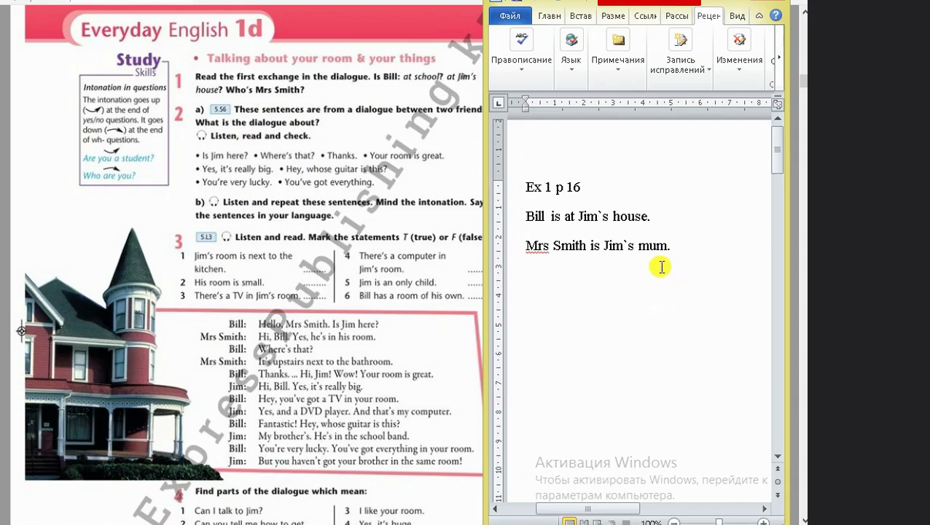
scroll(607, 257, down, 3)
scroll(609, 256, down, 1)
scroll(609, 256, up, 1)
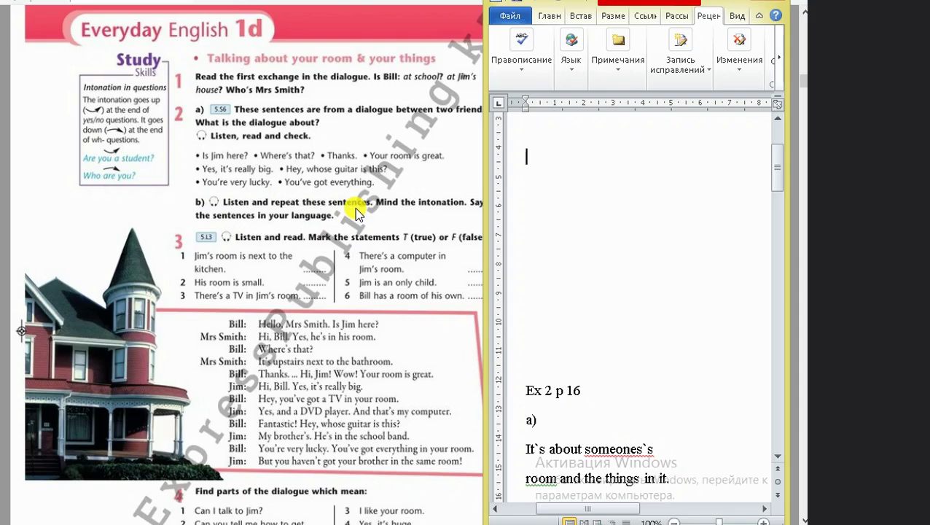
click(376, 201)
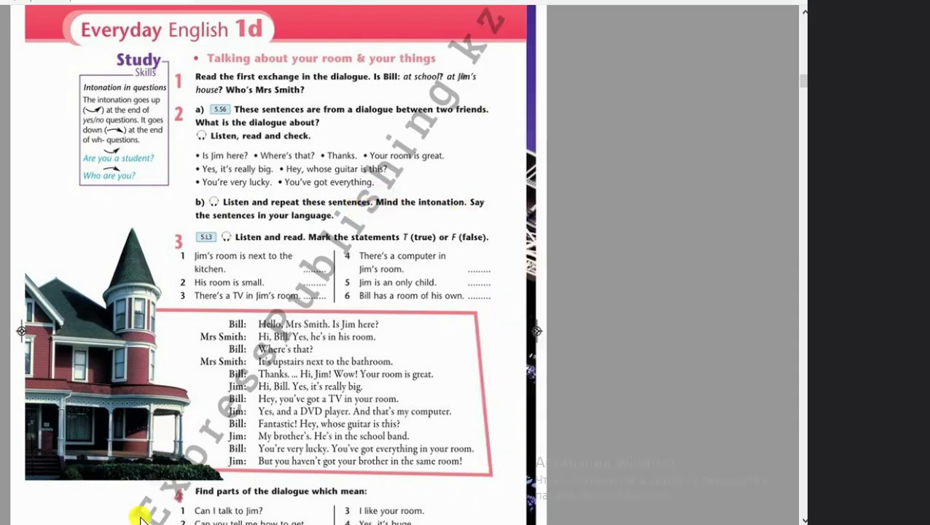
key(alt+Tab)
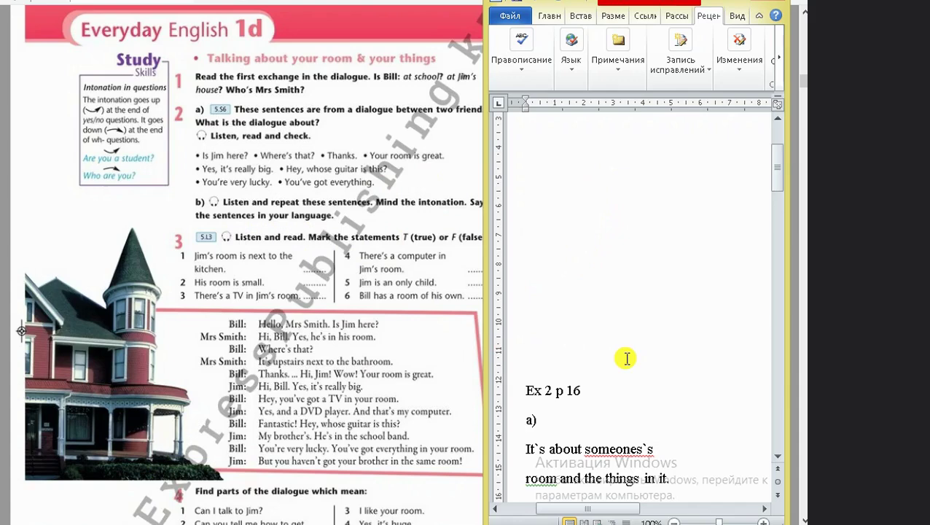
scroll(663, 346, down, 2)
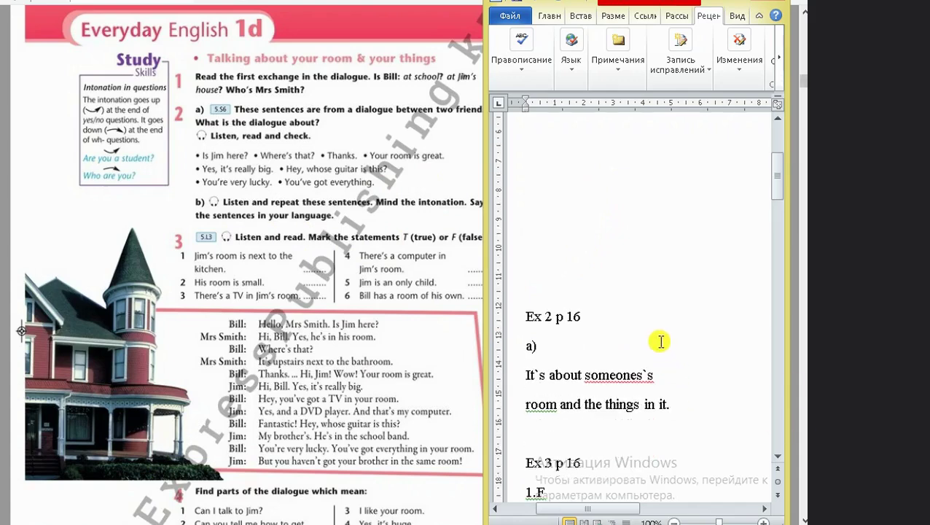
scroll(660, 338, down, 2)
scroll(661, 341, down, 1)
scroll(660, 341, down, 1)
scroll(602, 271, down, 1)
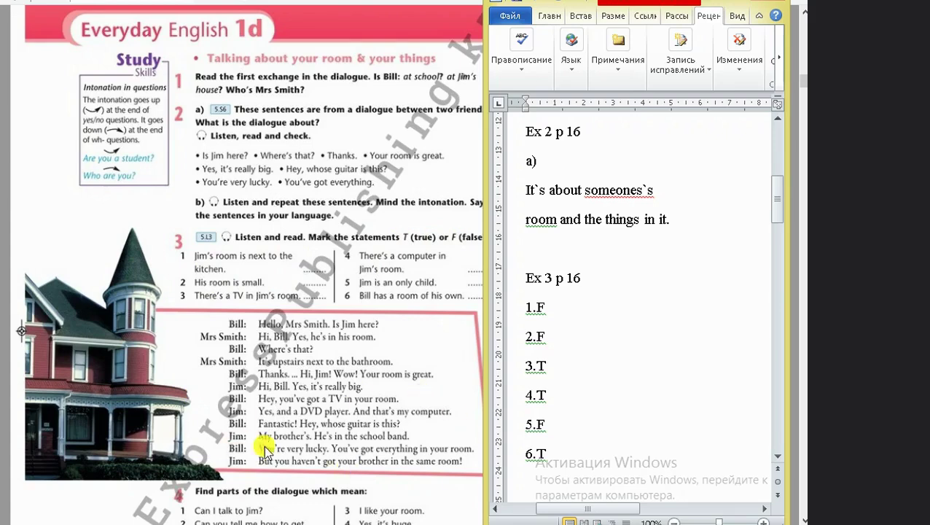
- Bring the textbook page 16 in front of the Word answers
click(285, 355)
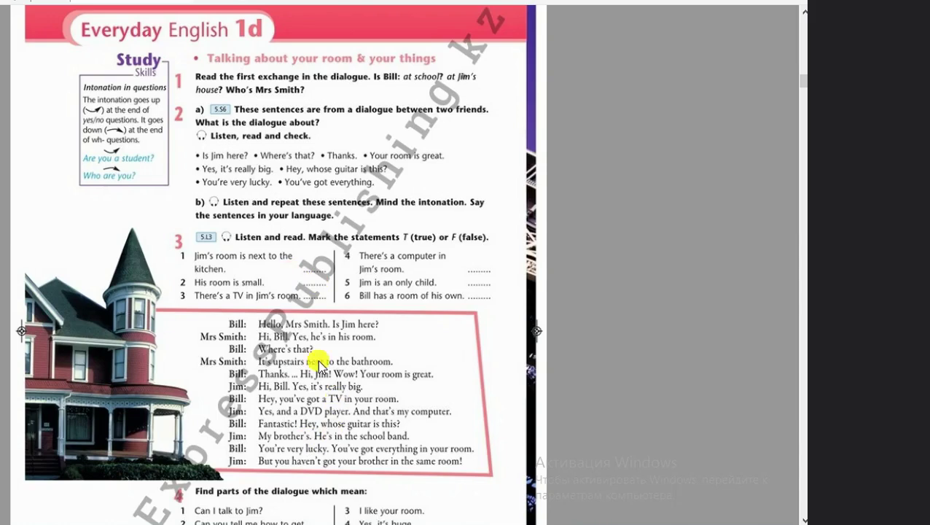
- Check Word's Ex 3 p 16 answers 2.F and 3.T against the textbook statements
key(alt+Tab)
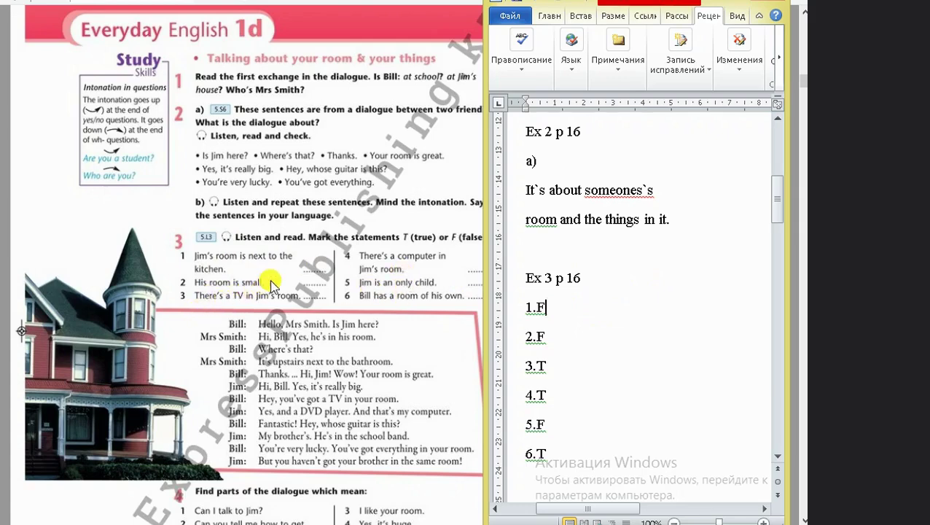
click(548, 336)
click(546, 364)
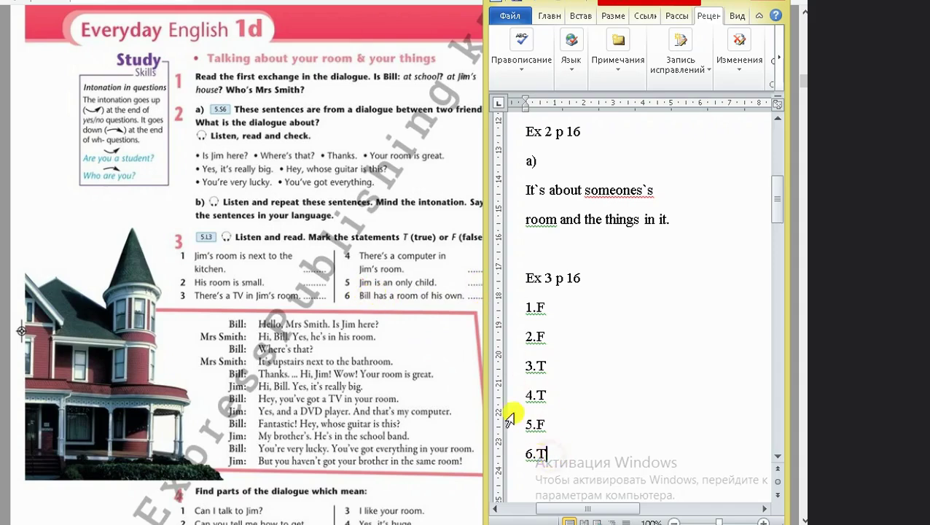
click(440, 373)
- Show textbook exercises 4–6 with Word scrolled to the Ex 4 p 16 answers
scroll(440, 373, down, 1)
scroll(440, 373, down, 4)
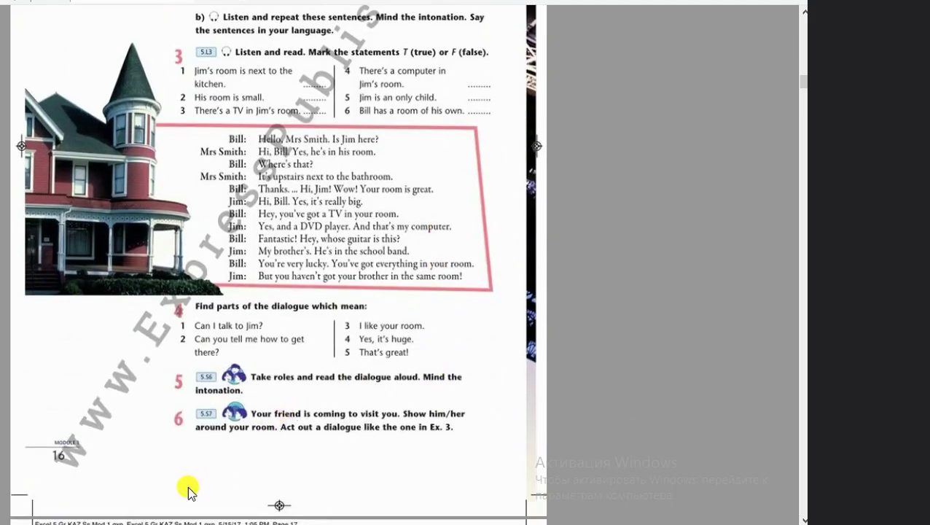
key(alt+Tab)
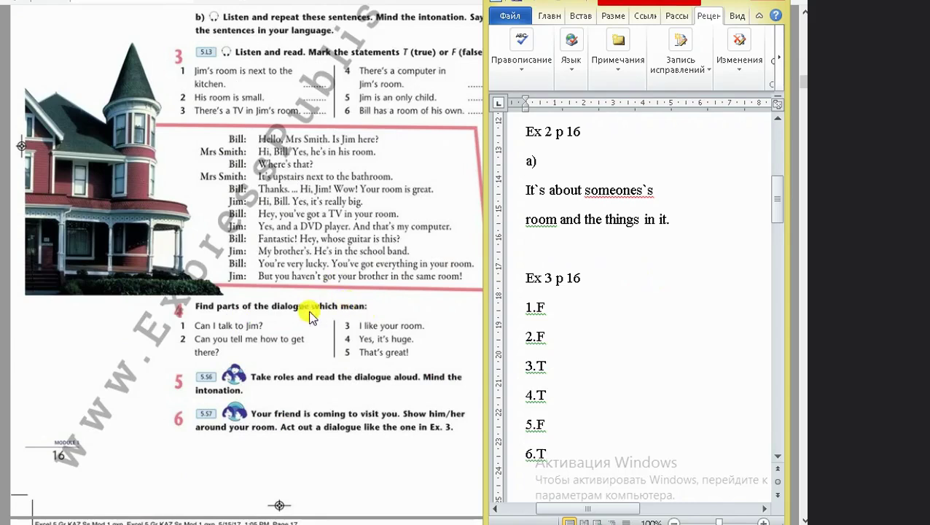
scroll(644, 342, down, 3)
scroll(624, 332, down, 3)
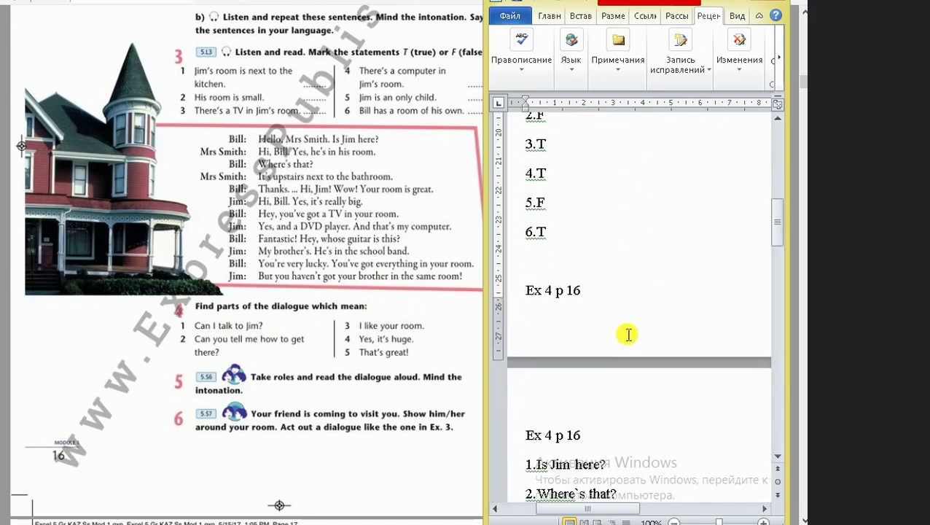
click(585, 258)
scroll(636, 319, down, 3)
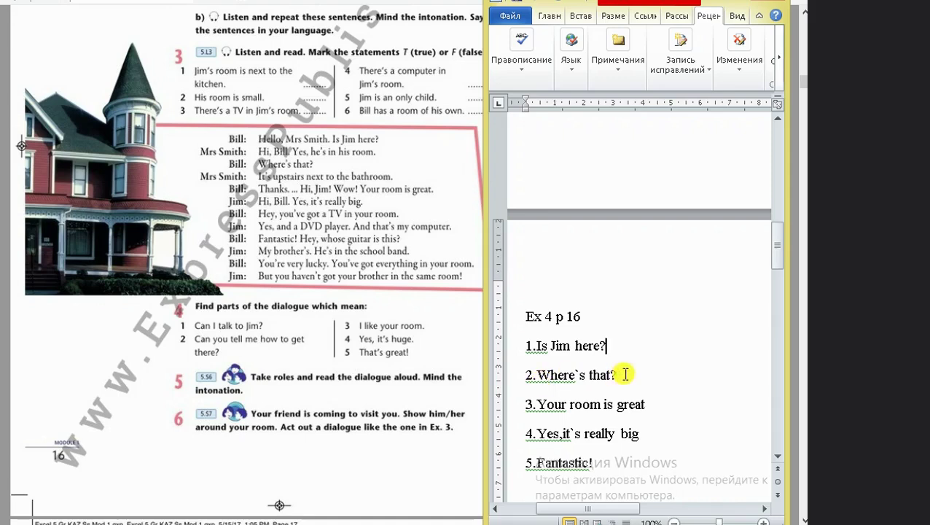
- Point through Ex 4 answers 3–5, from 'Is Jim here?' to 'Fantastic!'
click(682, 410)
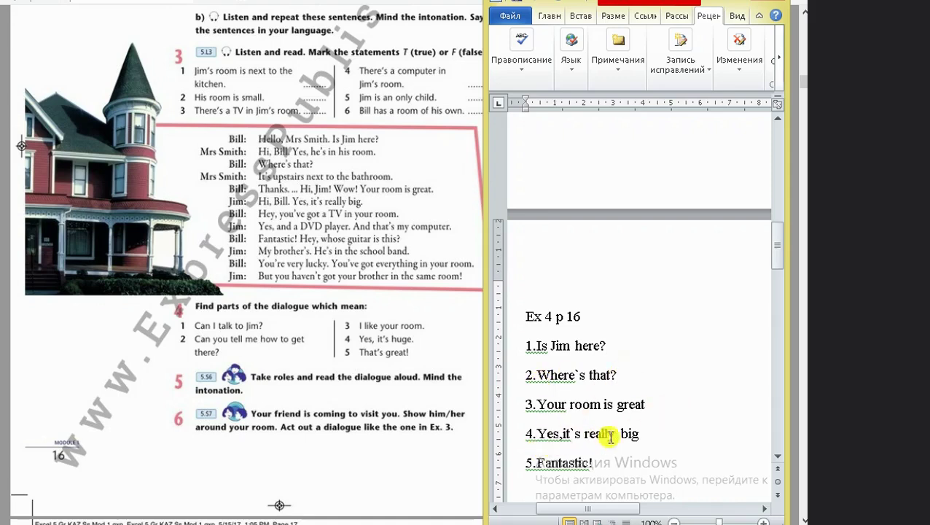
click(651, 435)
click(639, 463)
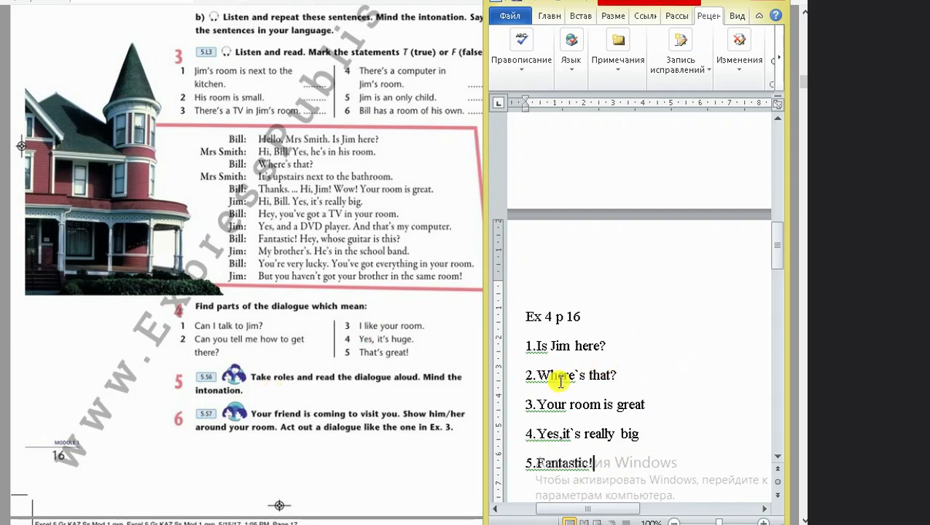
scroll(641, 372, down, 3)
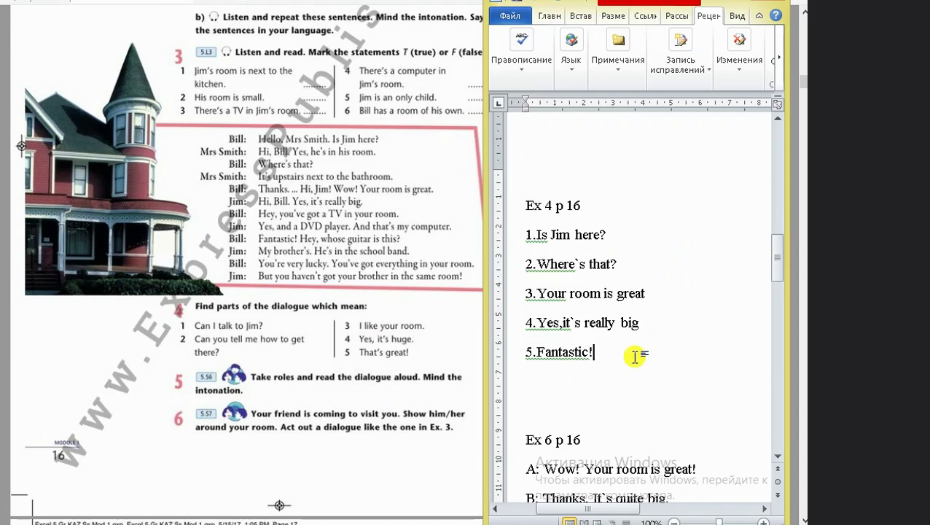
scroll(634, 356, up, 1)
scroll(635, 356, up, 1)
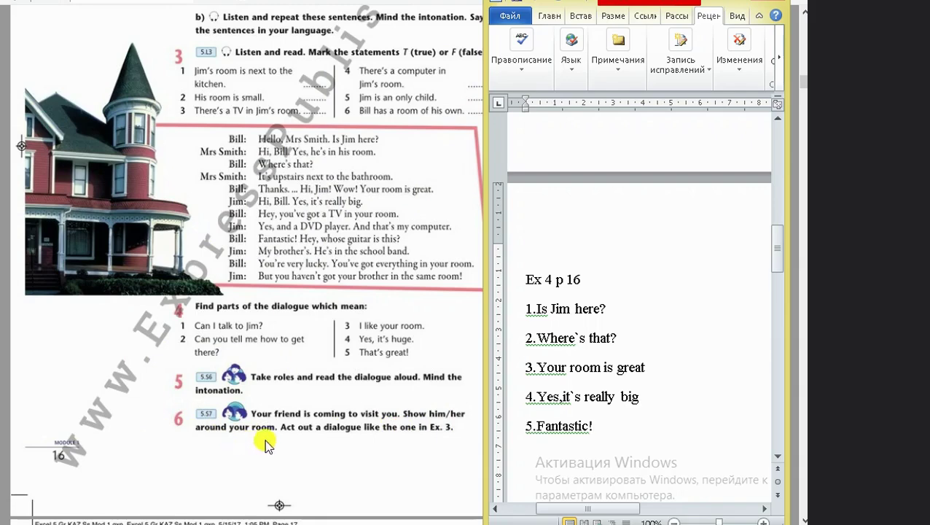
- Highlight the Ex 6 p 16 model dialogue ending 'B: Yes I am.' in Word
scroll(551, 365, down, 2)
scroll(602, 365, down, 3)
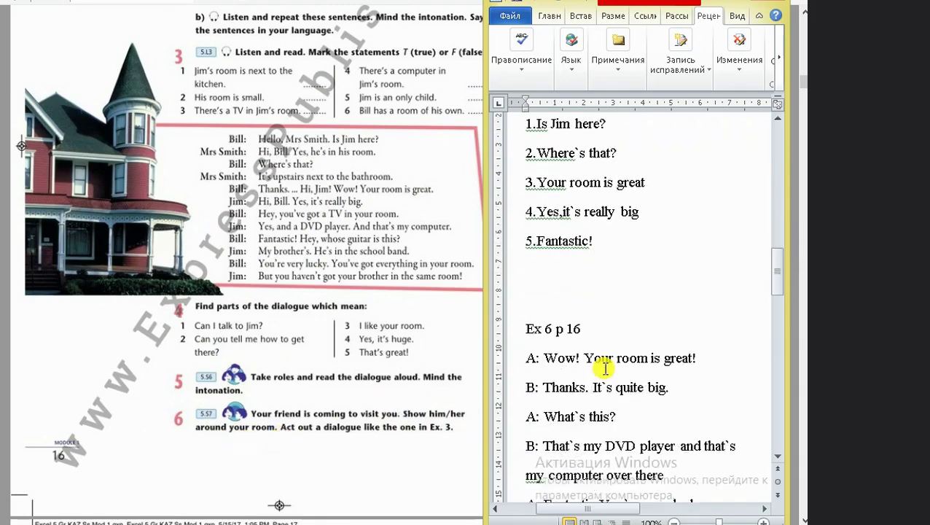
scroll(602, 365, down, 2)
scroll(605, 364, down, 1)
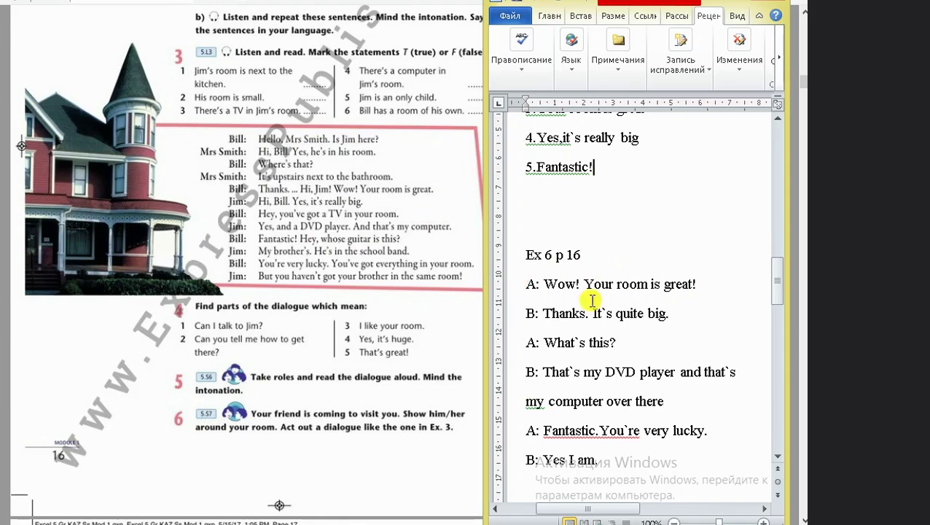
drag(600, 462, 537, 282)
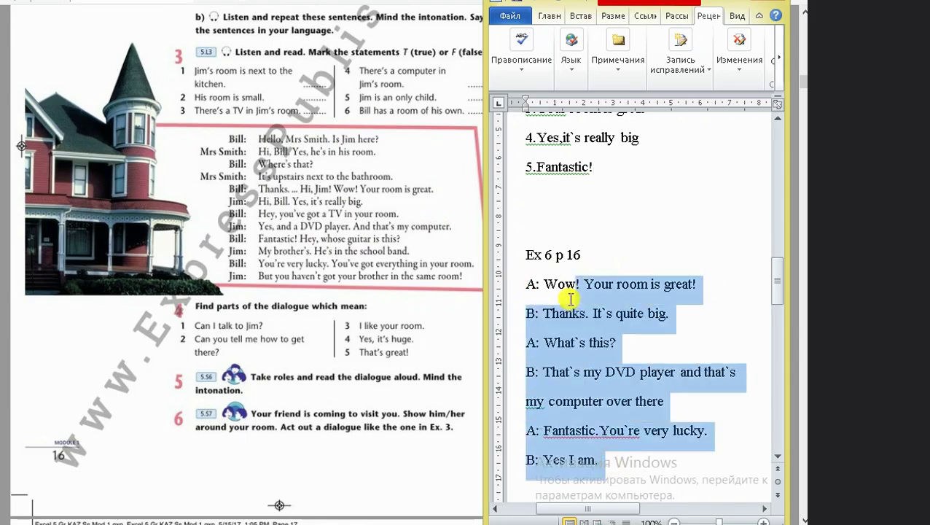
click(669, 177)
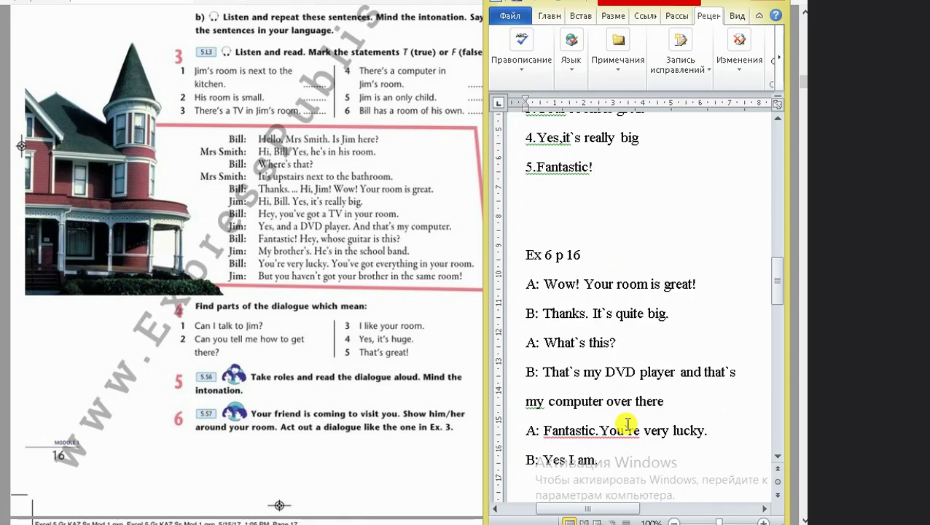
click(600, 458)
- Scroll the textbook to page 17, Landmarks
scroll(551, 283, down, 2)
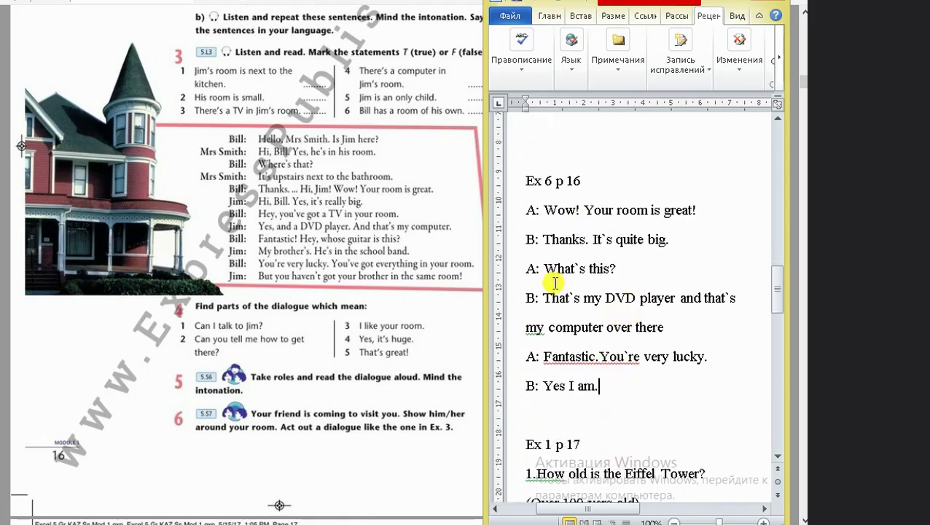
scroll(556, 283, up, 1)
scroll(583, 306, up, 1)
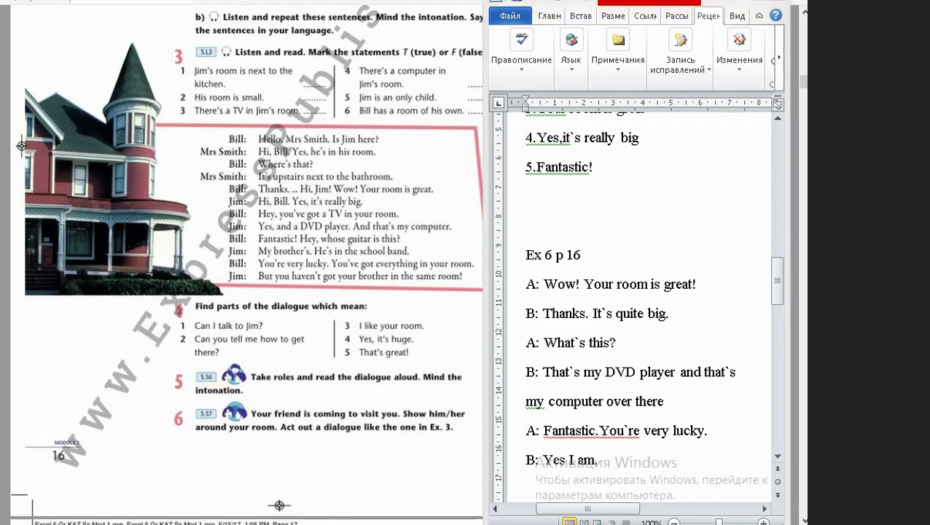
scroll(15, 481, down, 5)
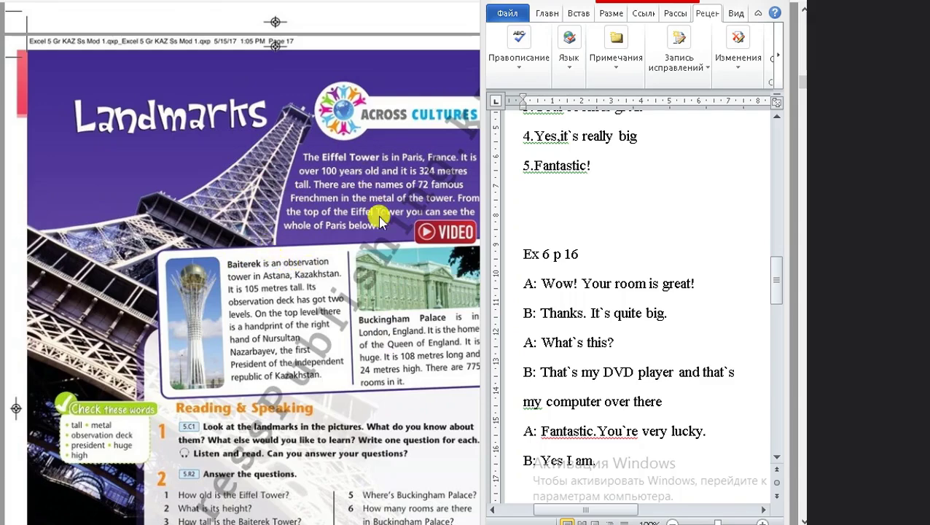
- Show page 17's Reading & Speaking Ex 1–2 with Word back beside it
click(232, 217)
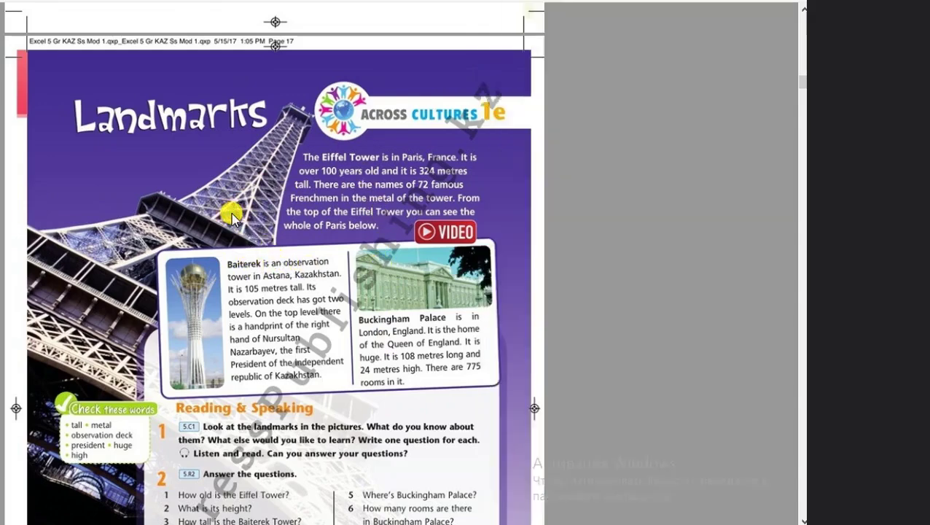
scroll(232, 211, down, 3)
scroll(233, 211, up, 3)
scroll(355, 155, down, 1)
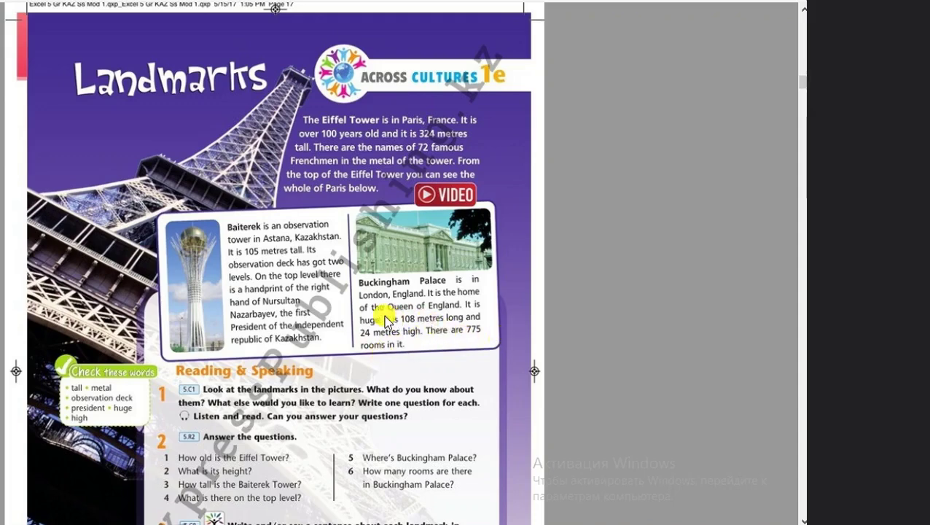
scroll(295, 295, down, 1)
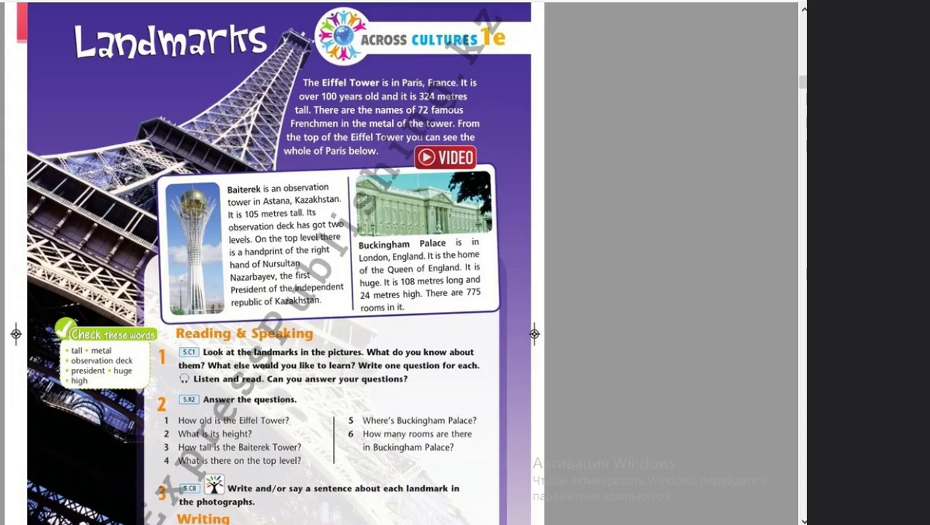
key(alt+Tab)
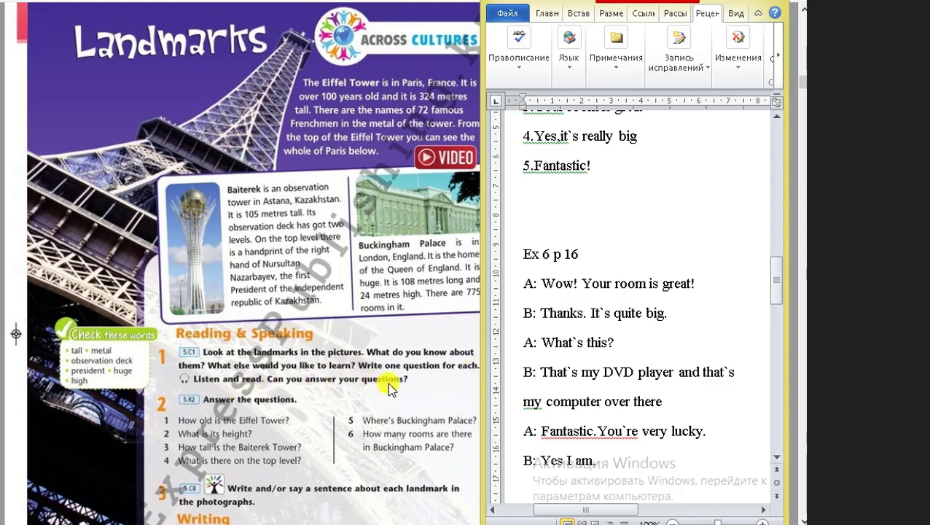
- Compare Word's Ex 1 p 17 Eiffel Tower, Baiterek and Buckingham Palace answers with the textbook questions
scroll(605, 328, down, 3)
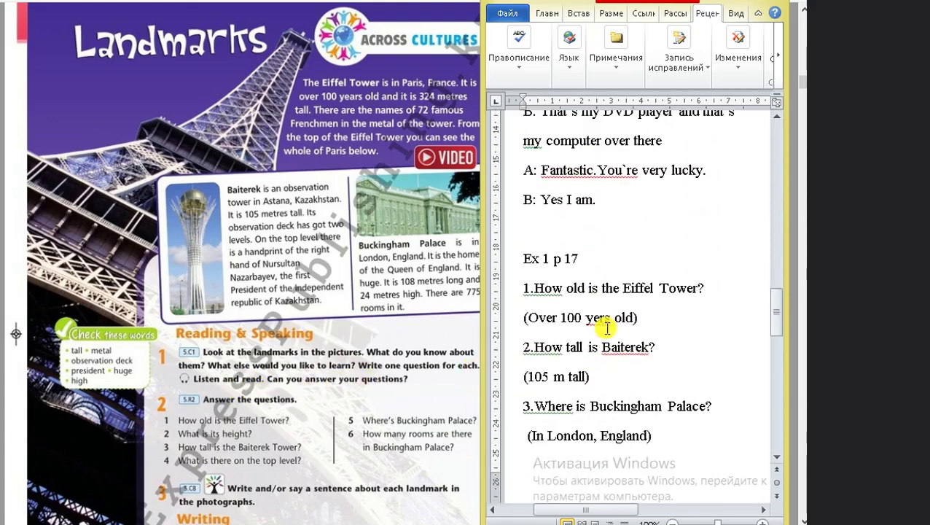
scroll(605, 306, down, 1)
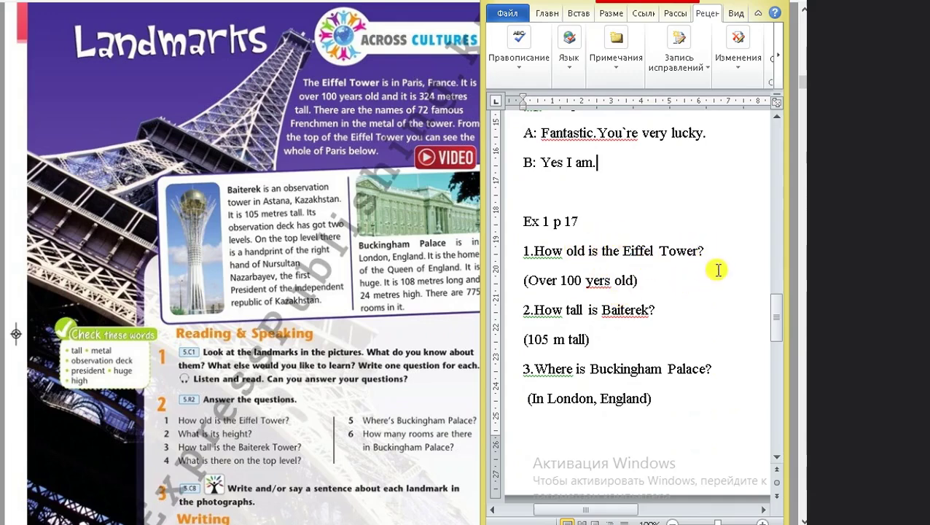
click(672, 310)
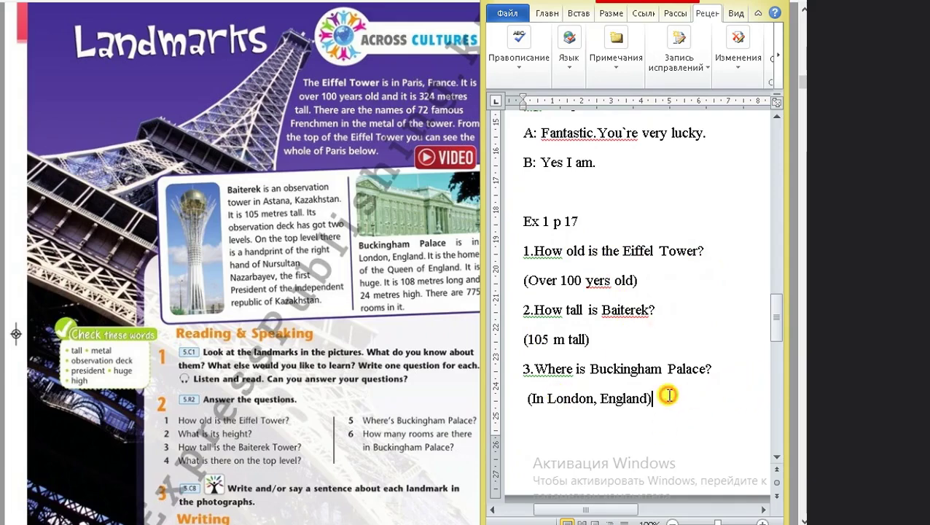
drag(660, 398, 522, 293)
click(588, 337)
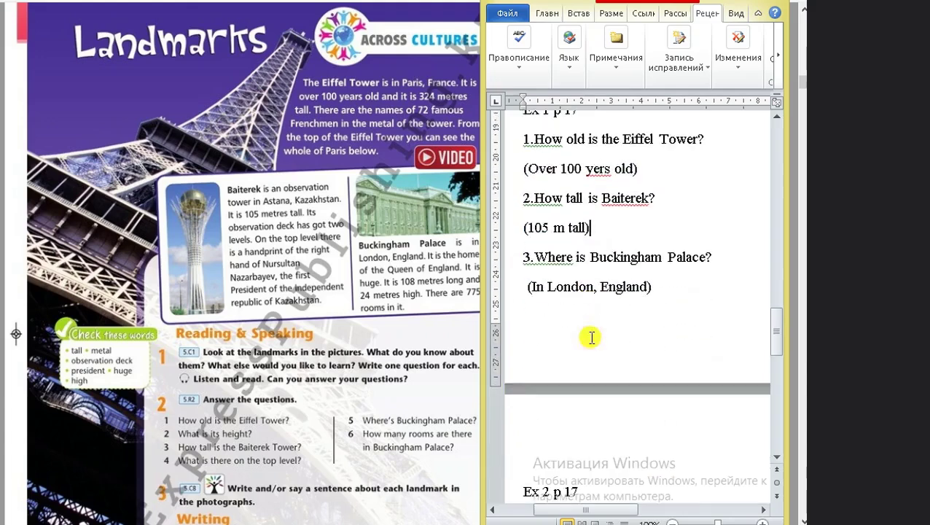
click(213, 304)
scroll(208, 335, down, 3)
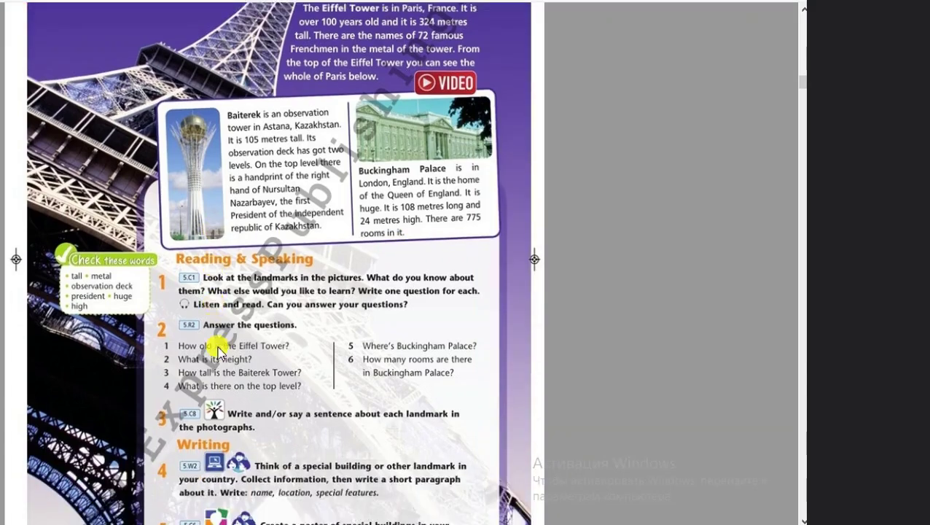
scroll(222, 462, down, 1)
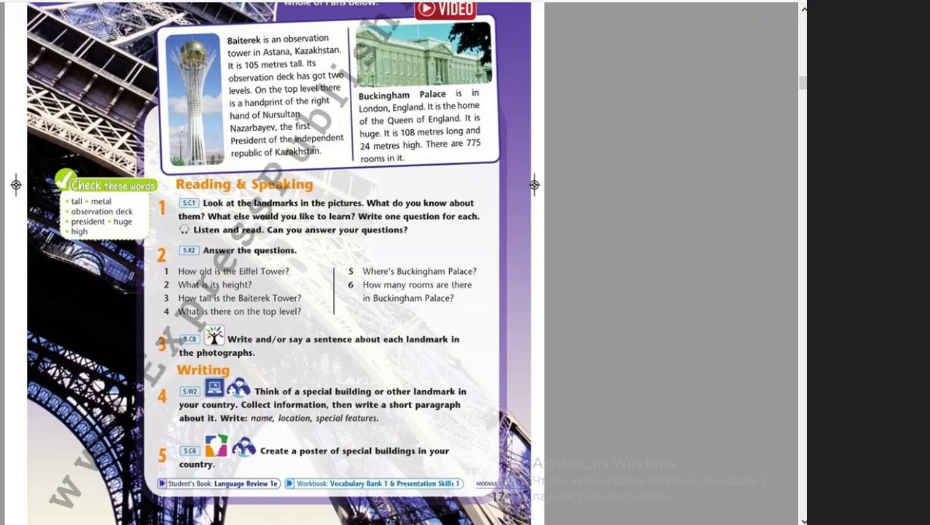
key(alt+Tab)
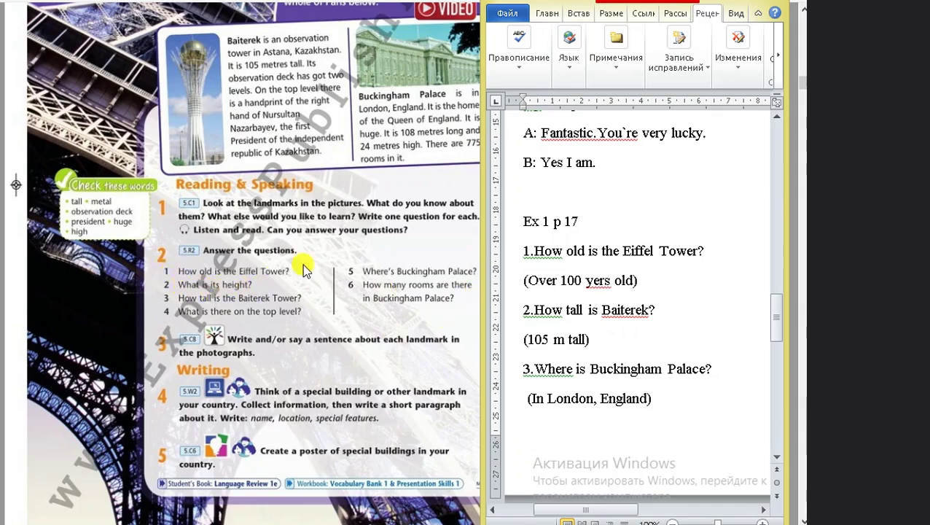
- Widen the Word window and break Ex 2 answer 4 after 'Nazarbayev' onto a new line
scroll(649, 261, down, 3)
scroll(650, 262, down, 3)
scroll(596, 261, down, 2)
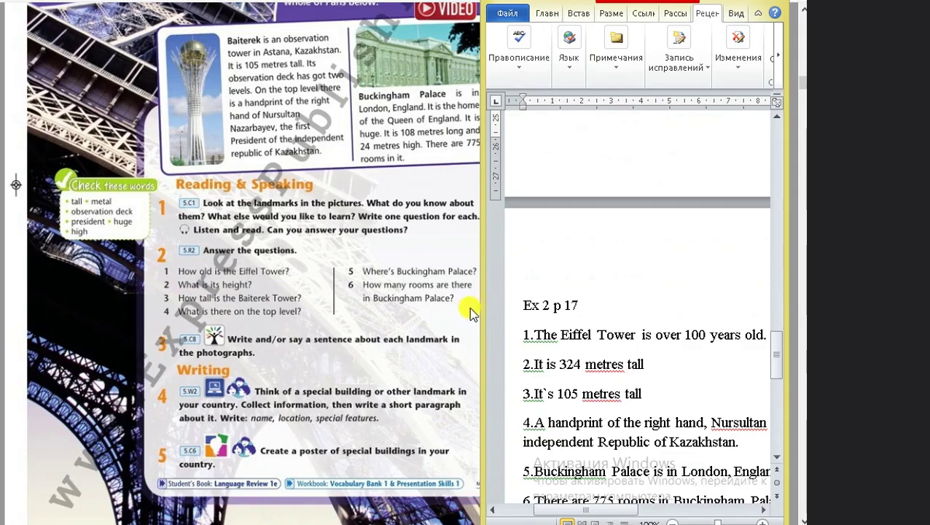
drag(481, 307, 382, 298)
scroll(557, 299, down, 1)
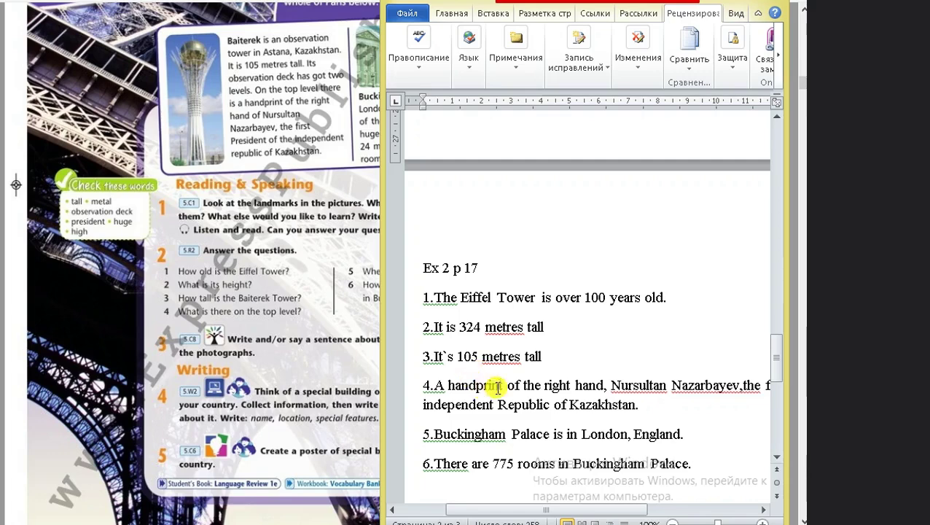
click(739, 385)
key(Return)
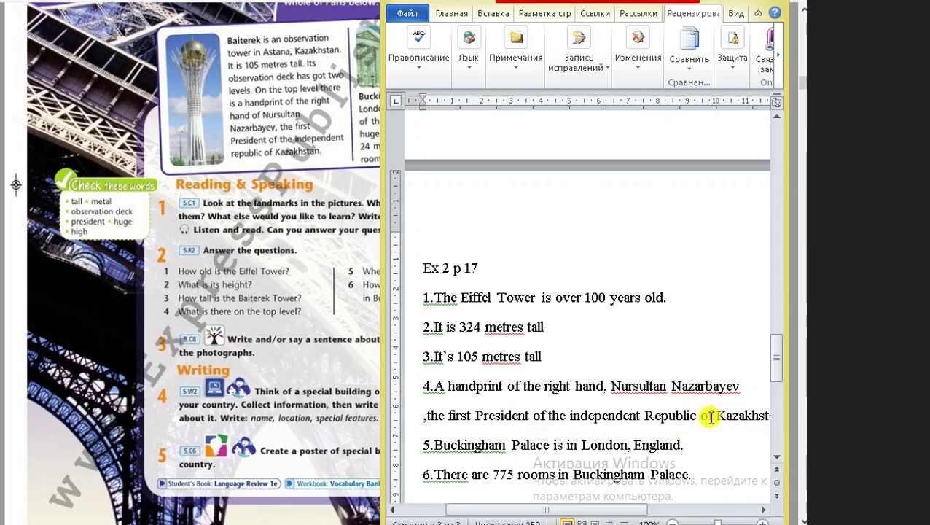
- Compare the Ex 2 p 17 answers, including answer 5, with the textbook questions
click(317, 256)
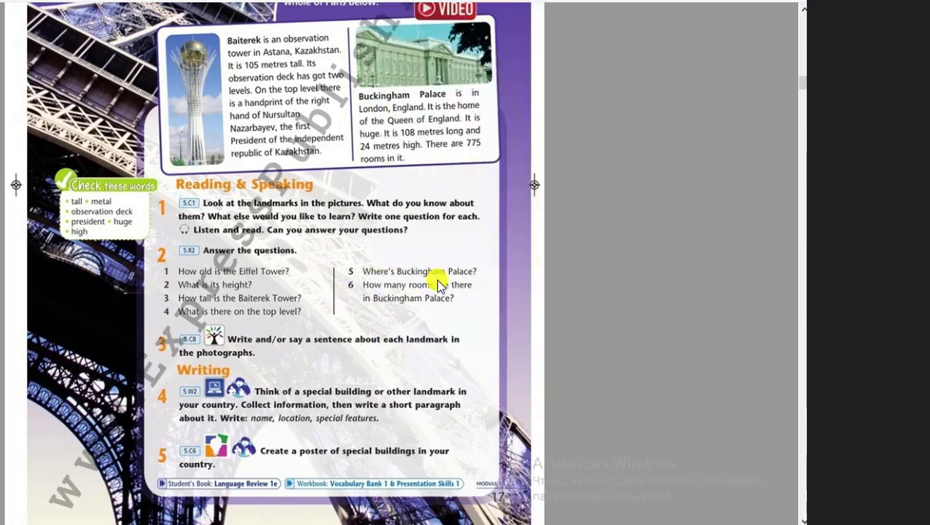
key(alt+Tab)
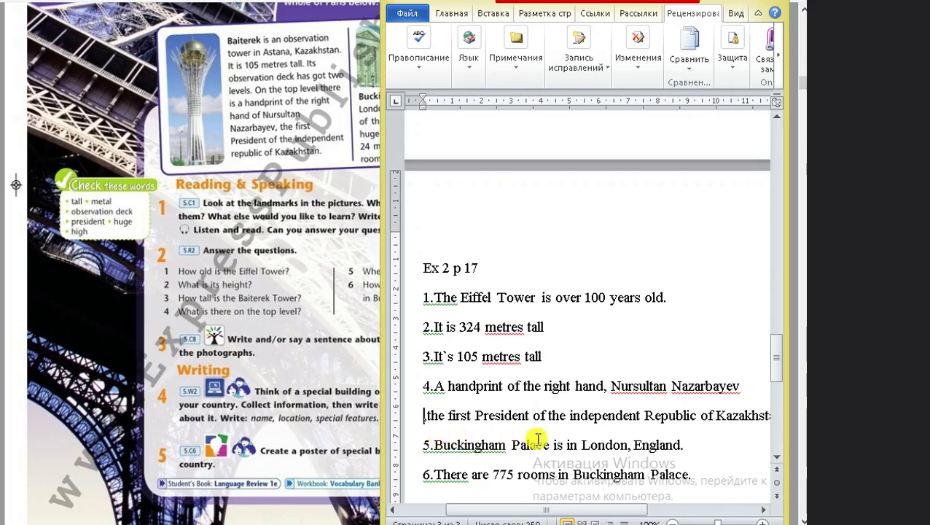
click(703, 445)
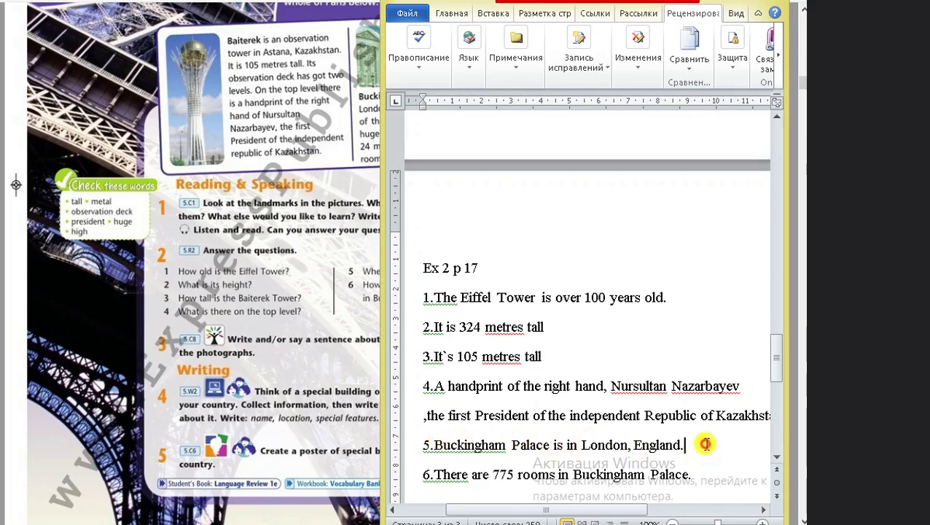
click(350, 312)
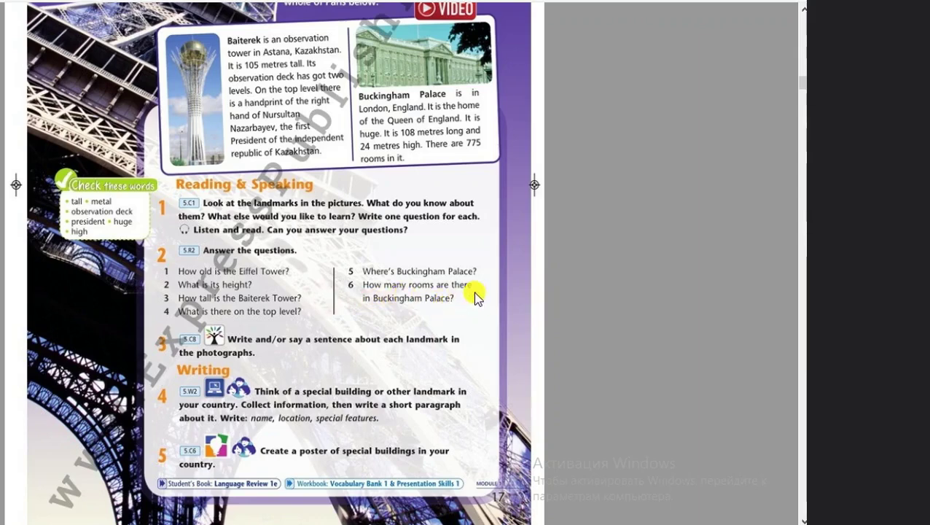
key(alt+Tab)
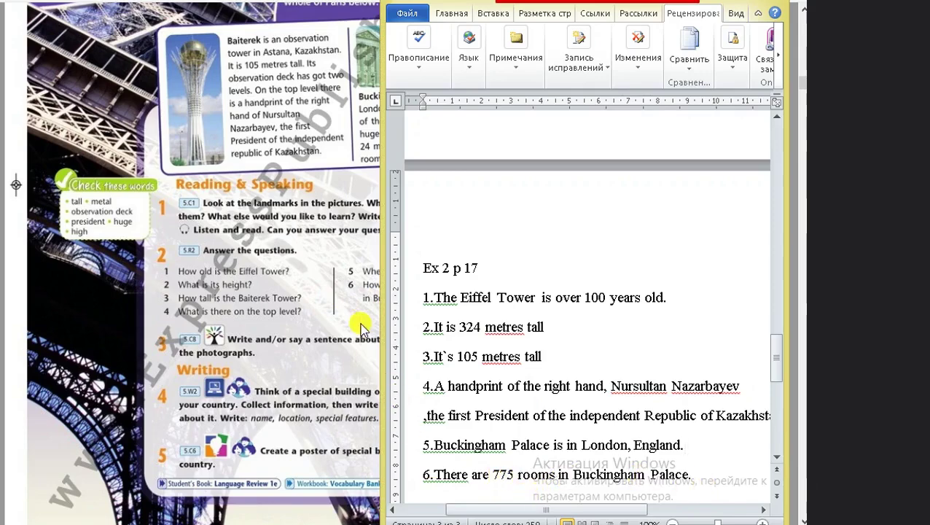
click(225, 332)
scroll(224, 332, down, 1)
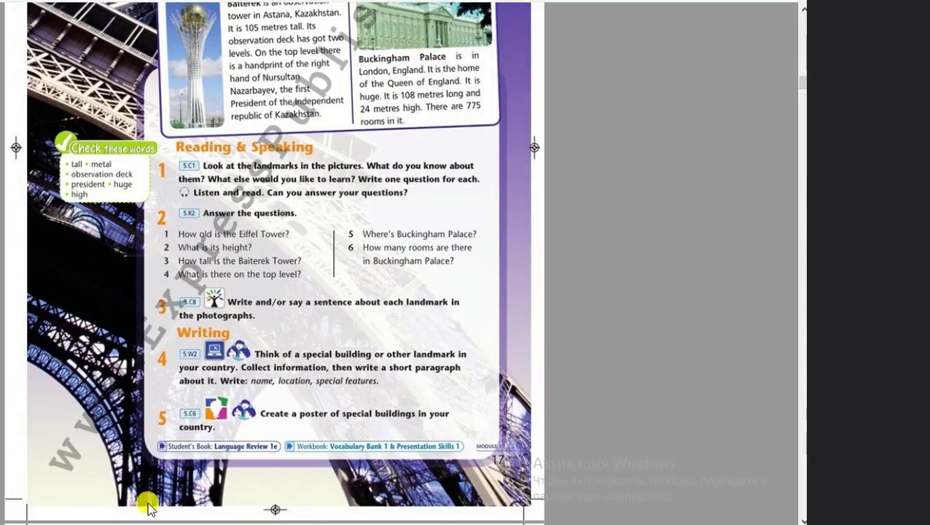
key(alt+Tab)
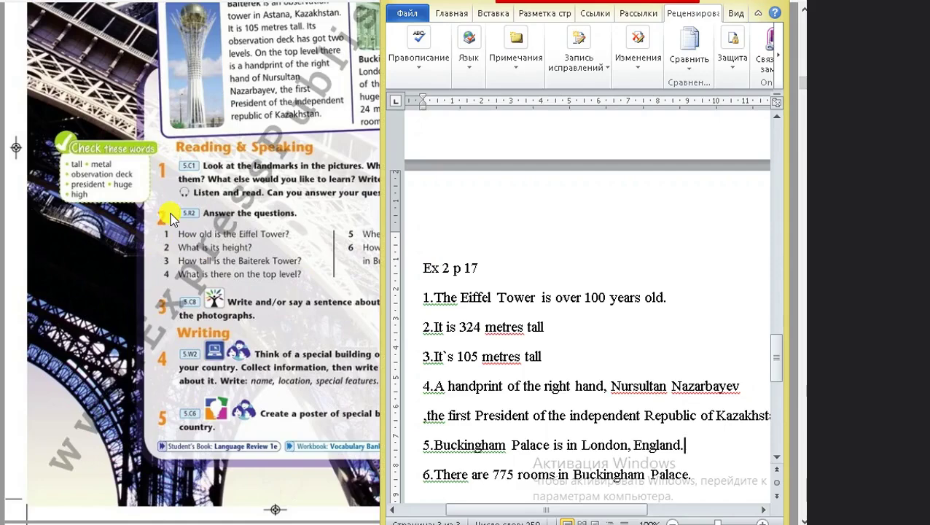
click(169, 217)
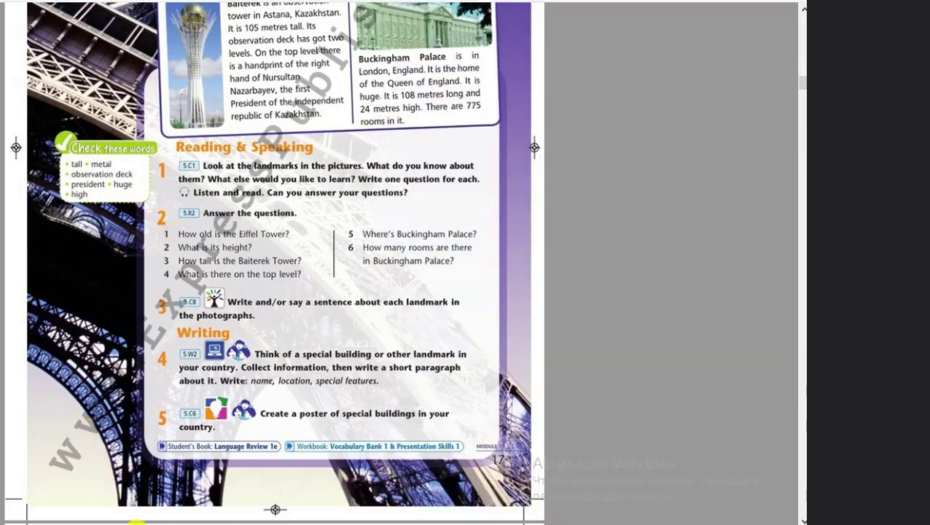
- Change 'is is Astana' to 'is in Astana' in the Ex 3 Baiterek Tower sentence
key(alt+Tab)
scroll(525, 319, down, 2)
scroll(560, 288, down, 4)
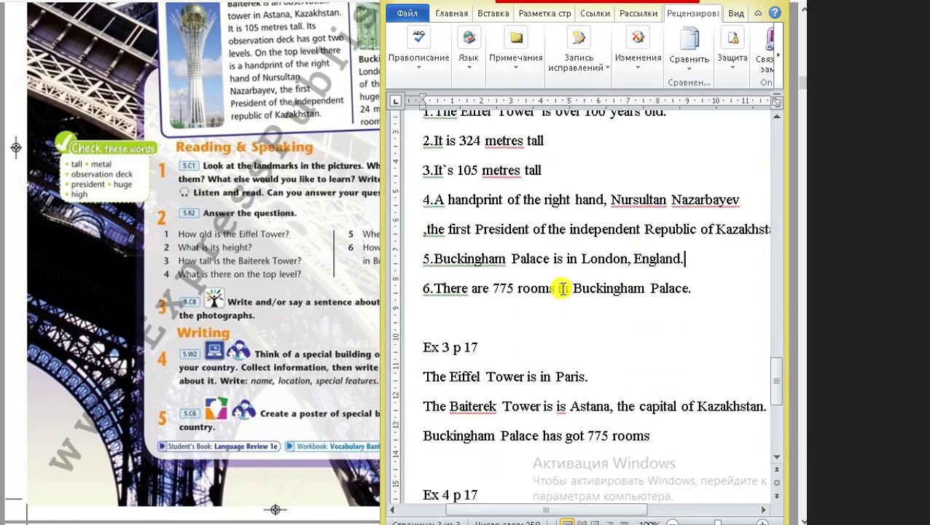
scroll(563, 288, up, 1)
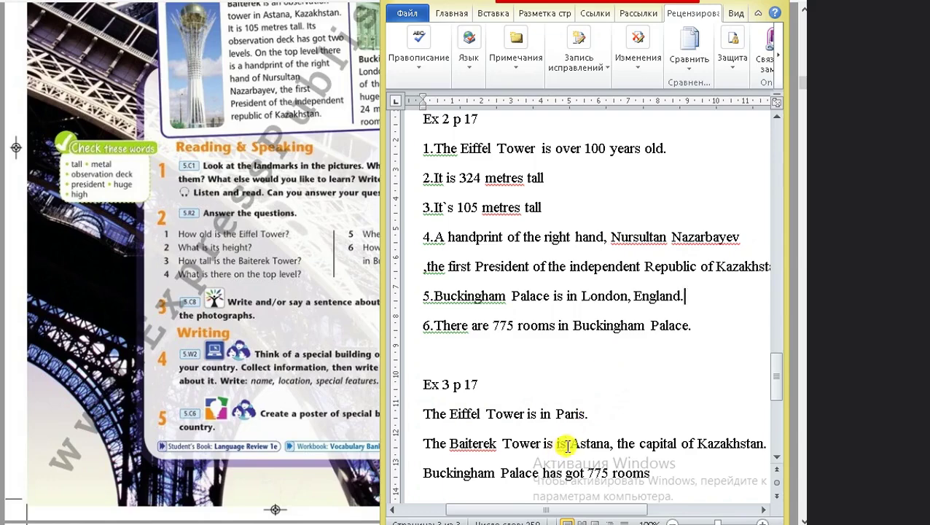
key(BackSpace)
text(n)
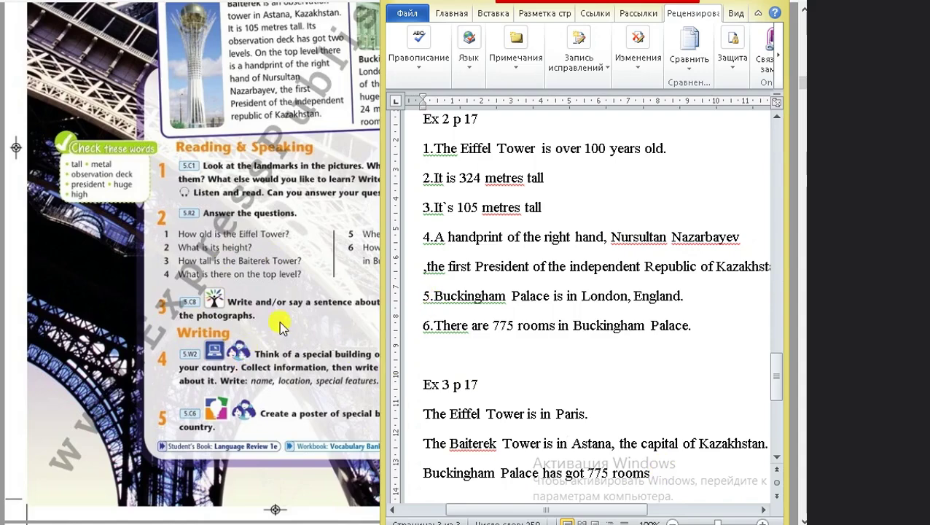
scroll(504, 335, down, 2)
scroll(512, 332, up, 1)
scroll(509, 332, up, 1)
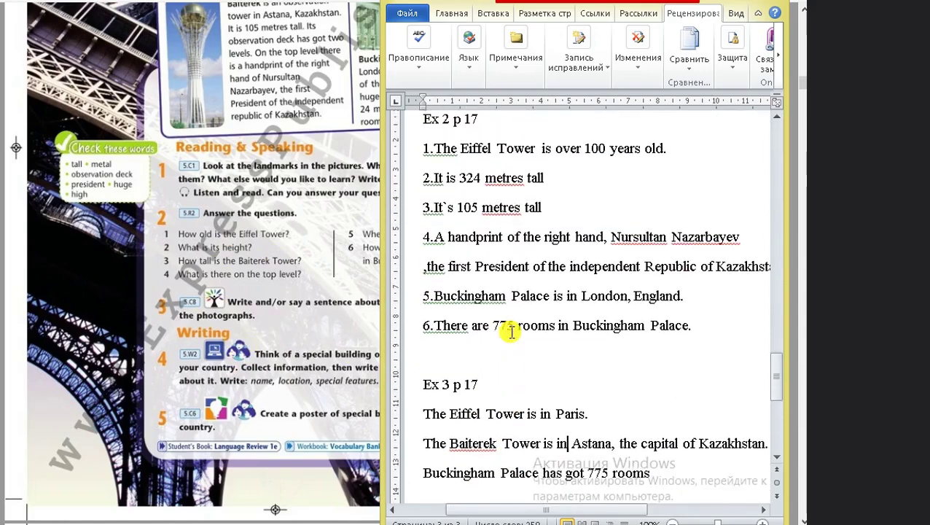
click(279, 309)
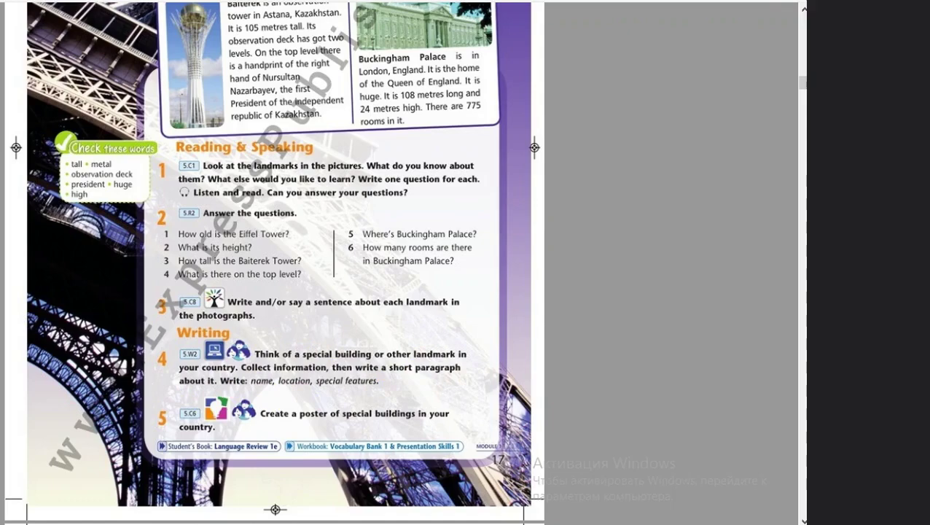
- Widen the Word window so the Ex 4 p 17 paragraph lines show in full
key(alt+Tab)
scroll(587, 313, down, 2)
scroll(576, 311, down, 2)
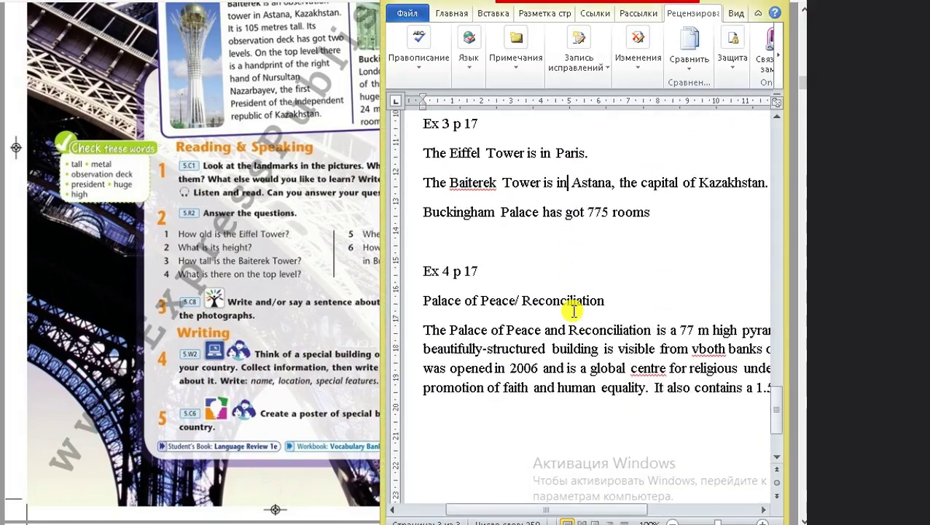
drag(380, 315, 215, 315)
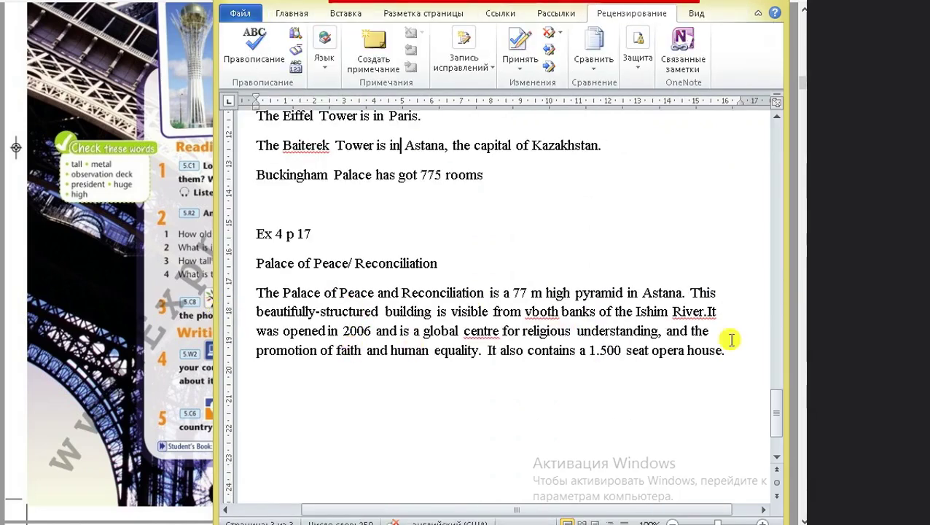
- Select the Palace of Peace and Reconciliation heading and paragraph, checking it against the textbook task
drag(726, 352, 260, 266)
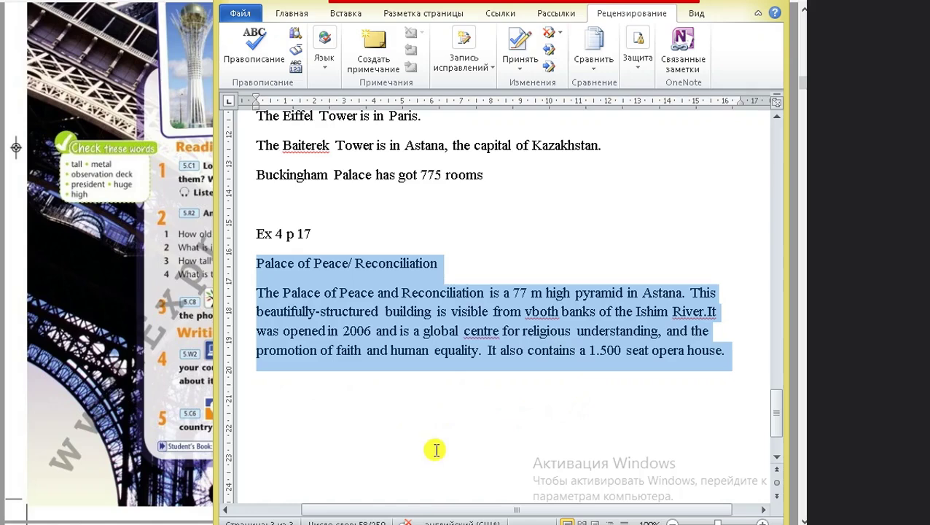
scroll(446, 405, down, 3)
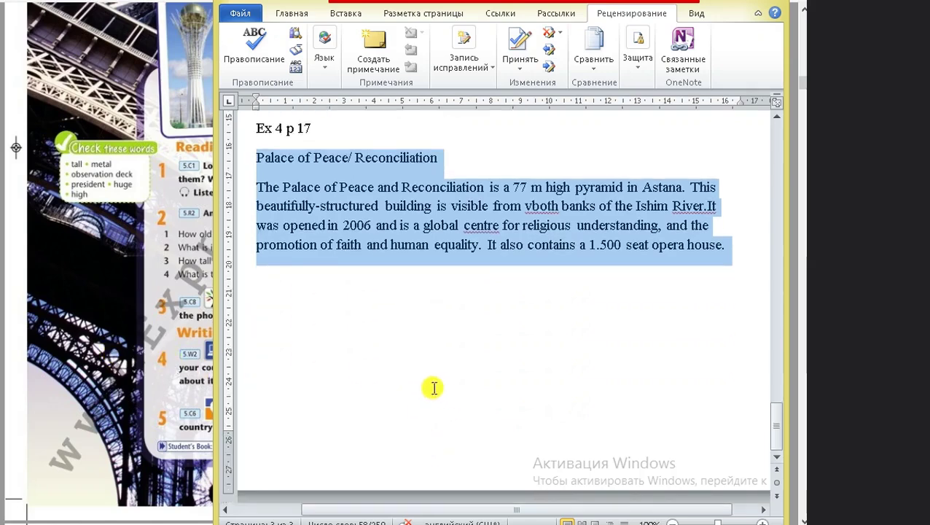
click(116, 338)
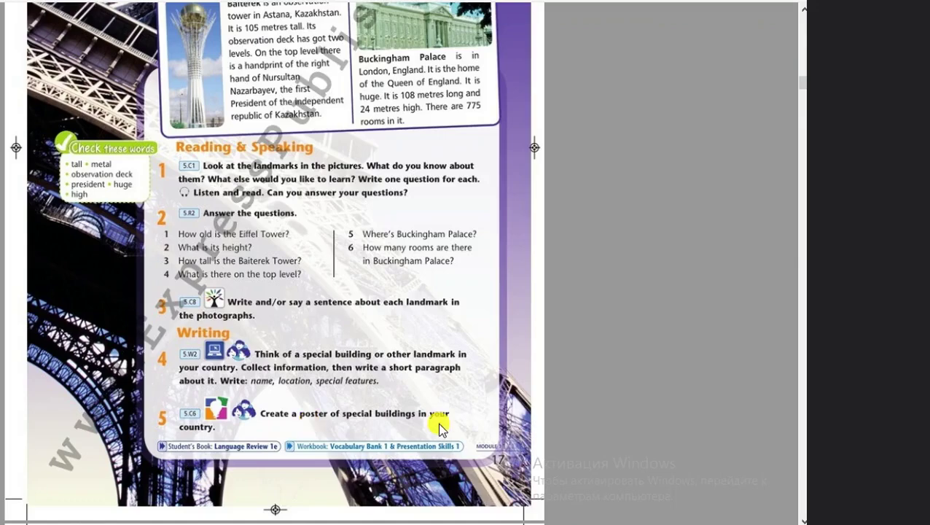
key(alt+Tab)
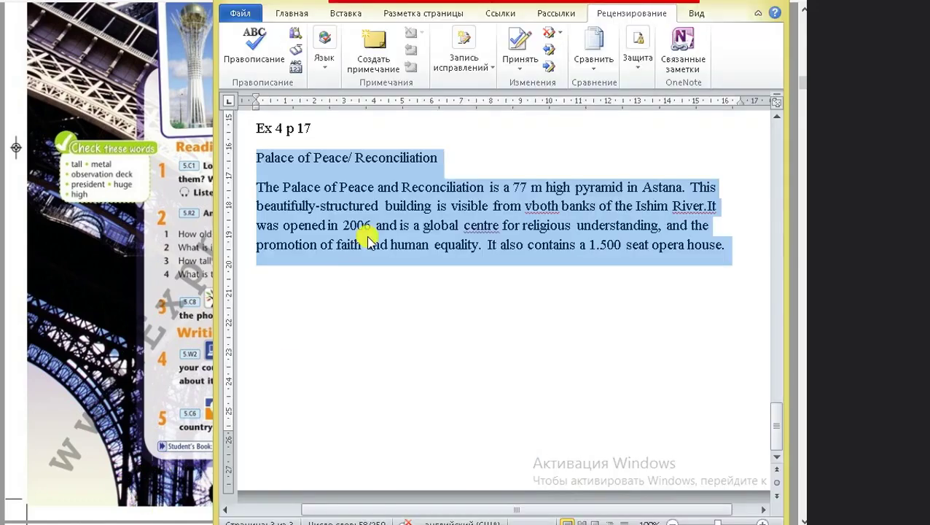